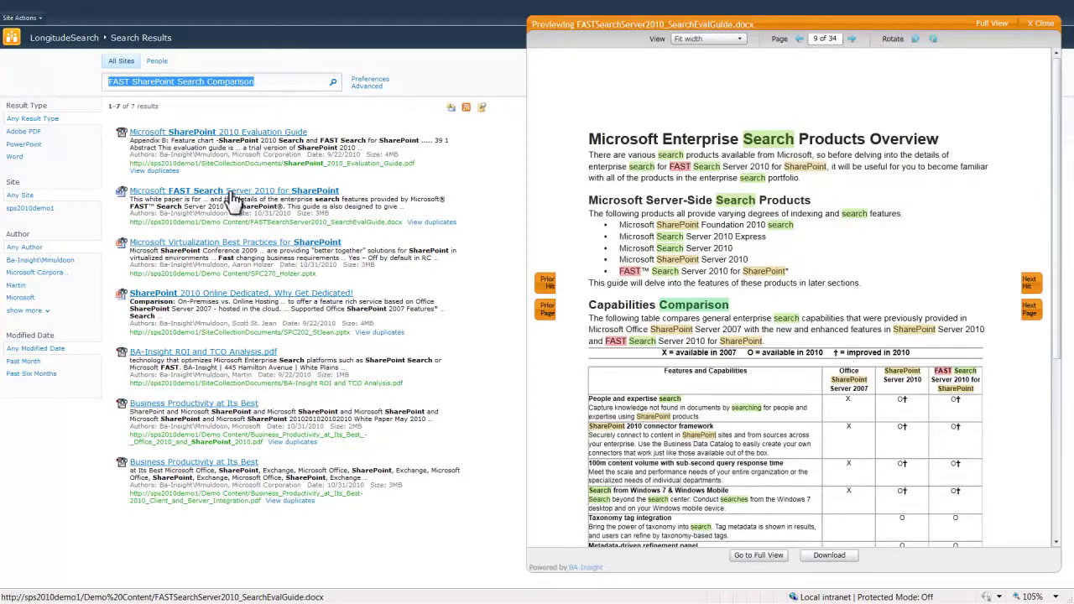
left_click(601, 307)
left_click_drag(601, 307, 744, 303)
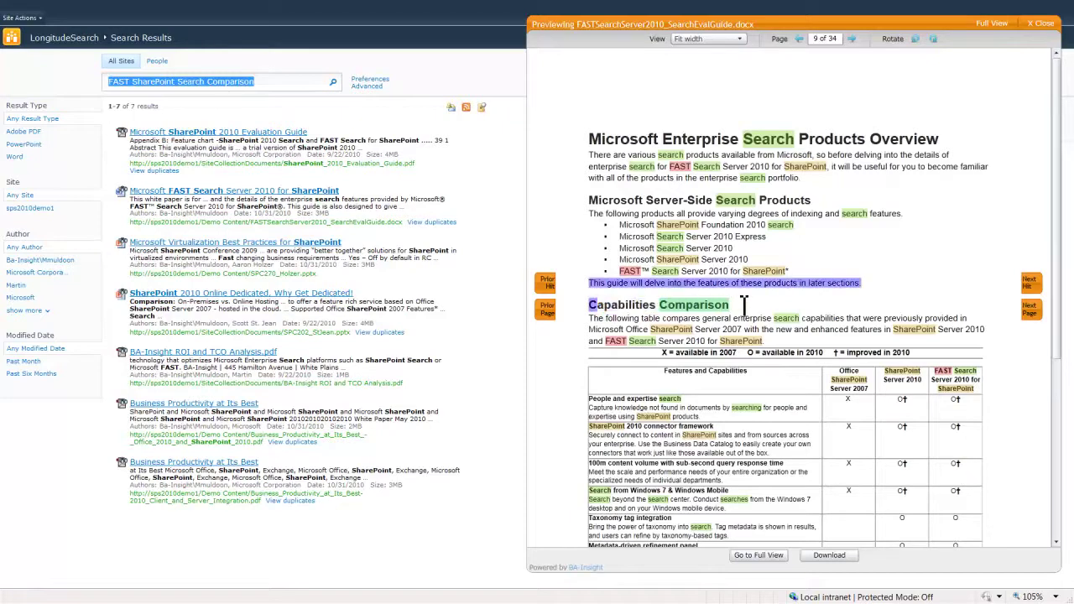
left_click(732, 314)
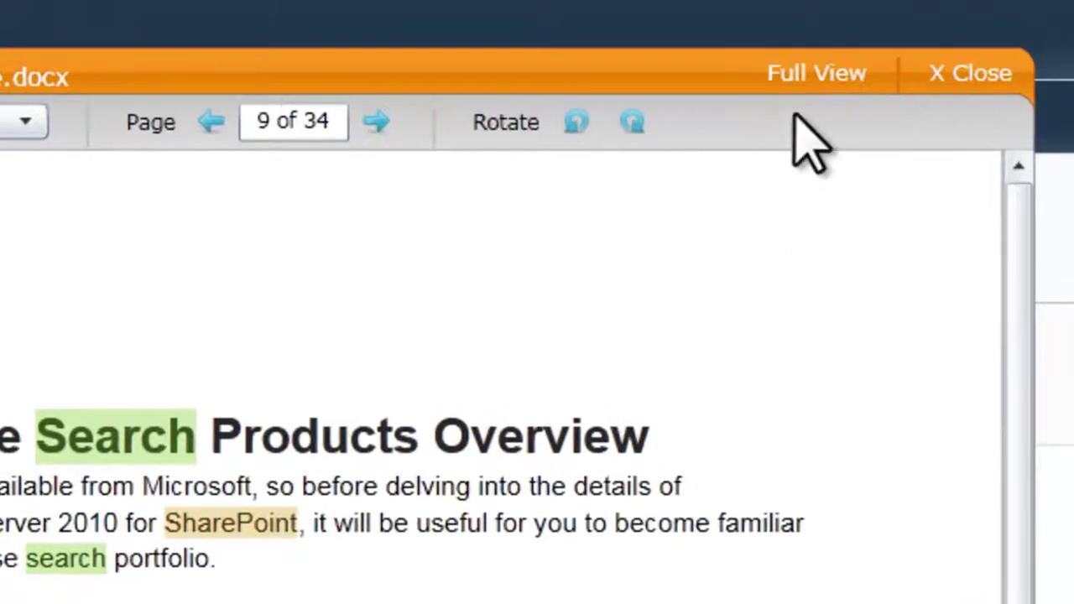
Switch the evaluation guide preview to full view, add page 9 to the research notebook, and check the notebook before returning to the preview.
left_click(801, 74)
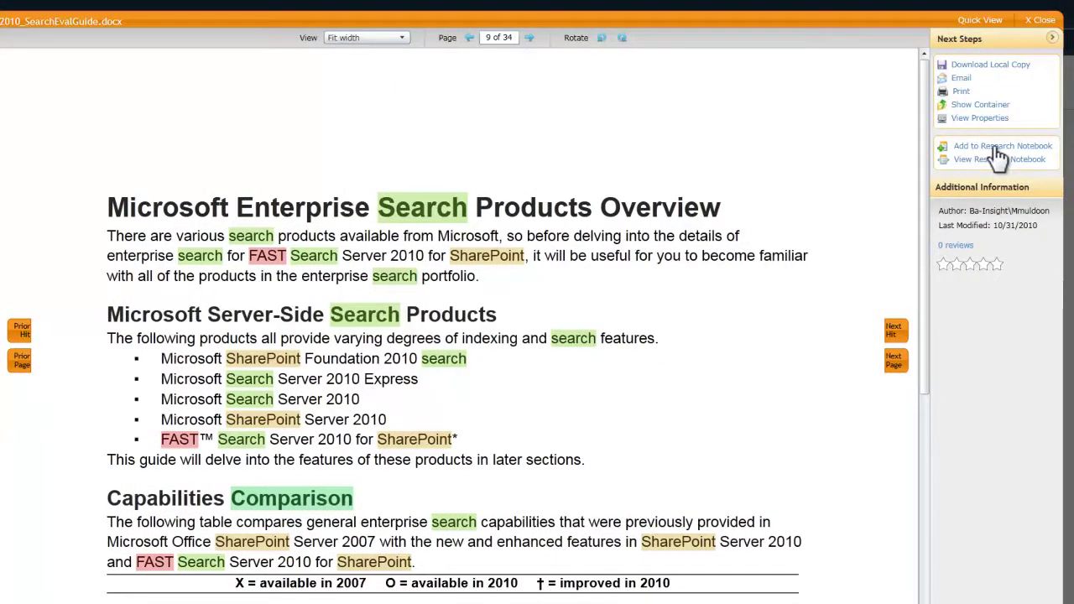
left_click(997, 150)
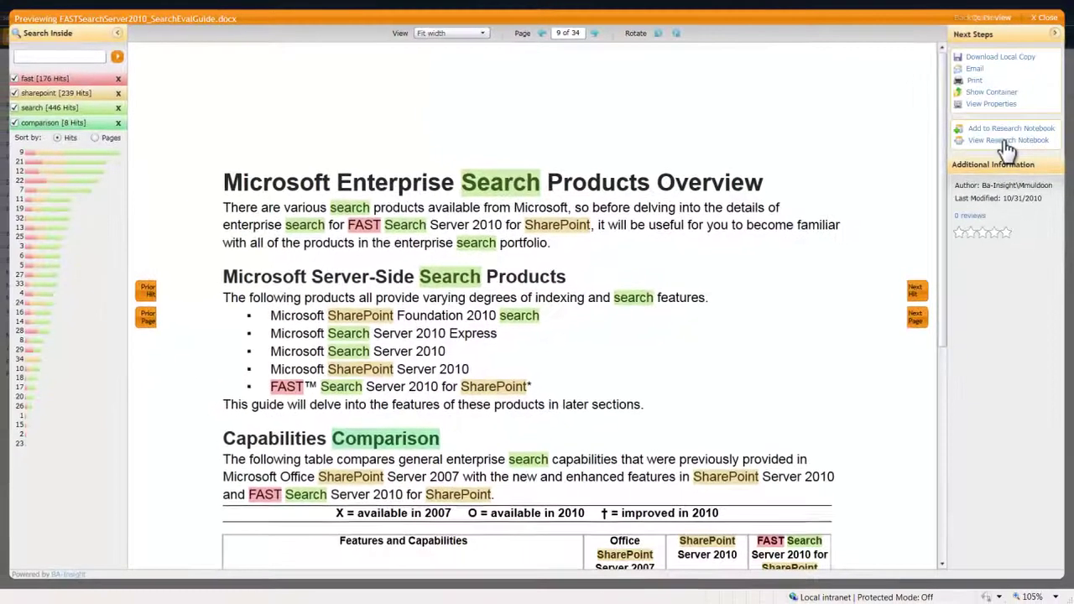
left_click(991, 160)
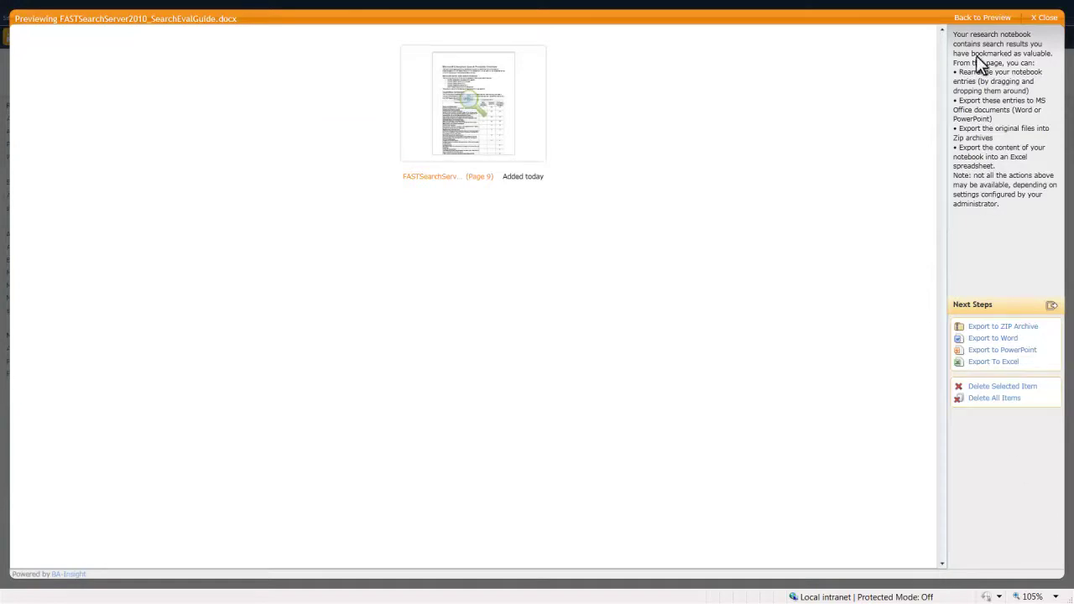
left_click(982, 18)
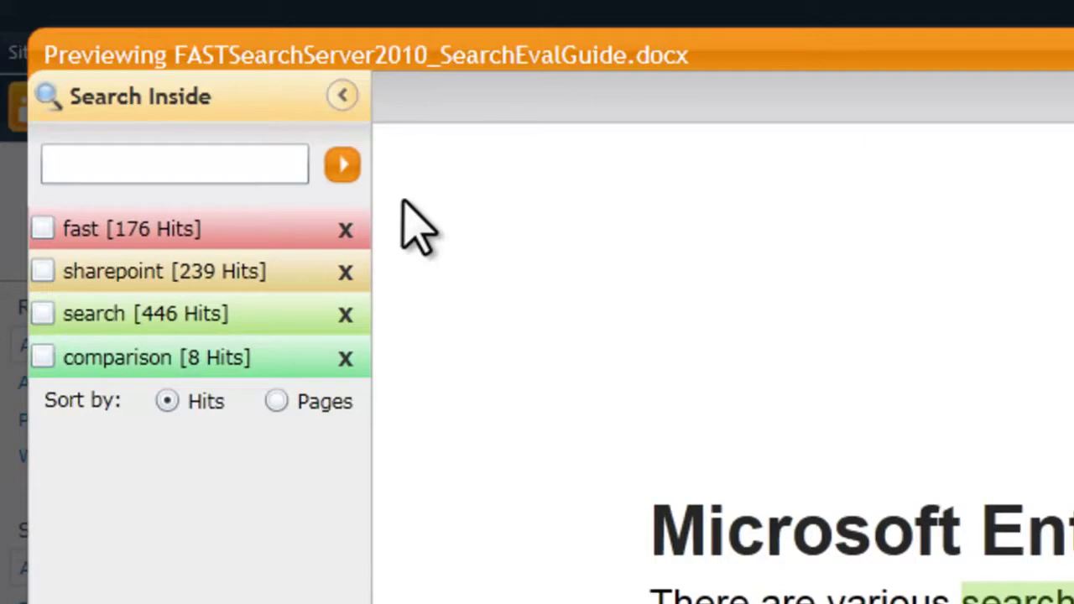
Remove the search terms fast, sharepoint, search and comparison from the search inside the document.
left_click(346, 228)
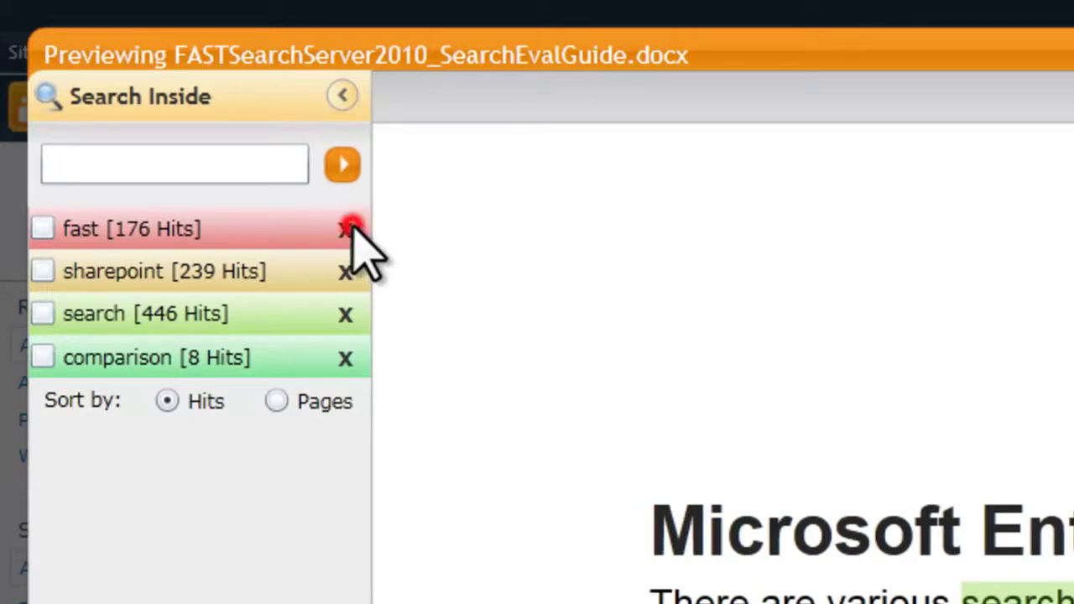
left_click(347, 267)
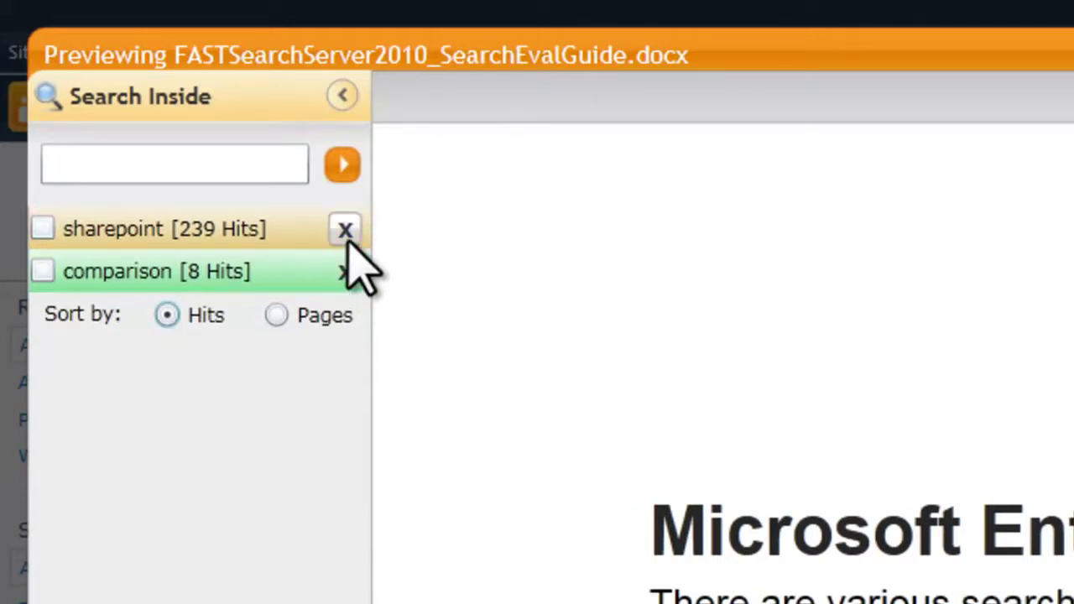
left_click(347, 232)
left_click(347, 232)
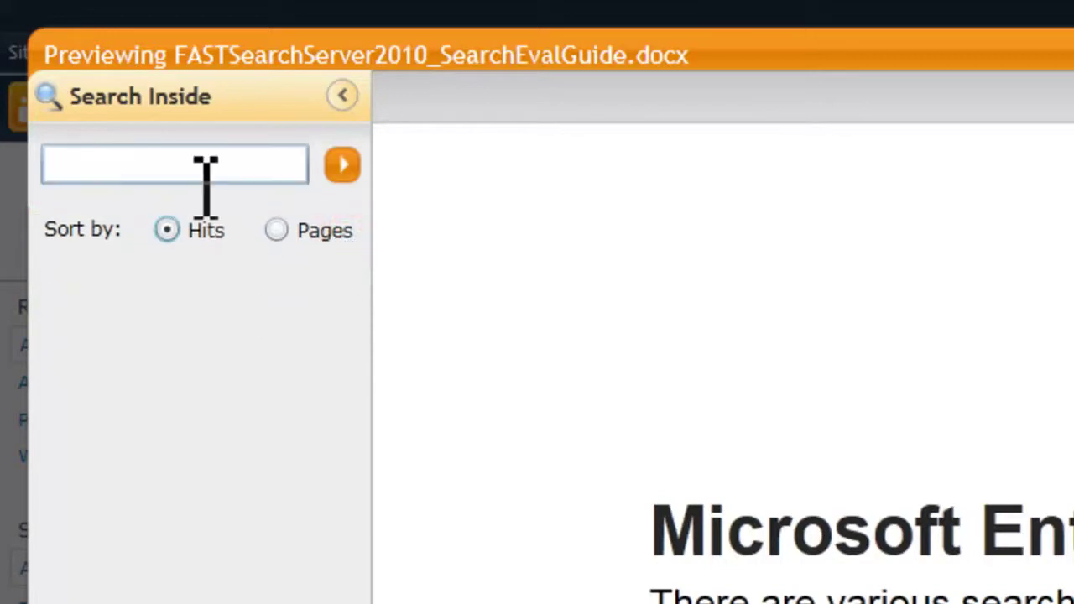
Search inside the previewed document for "people search".
left_click(125, 163)
type("people")
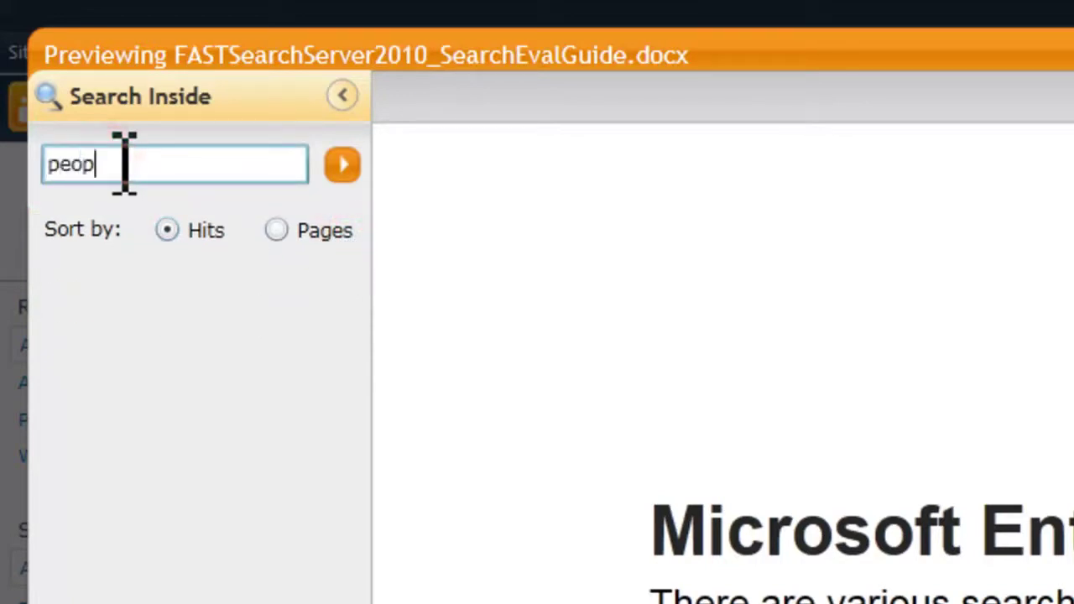
type(" search")
left_click(342, 168)
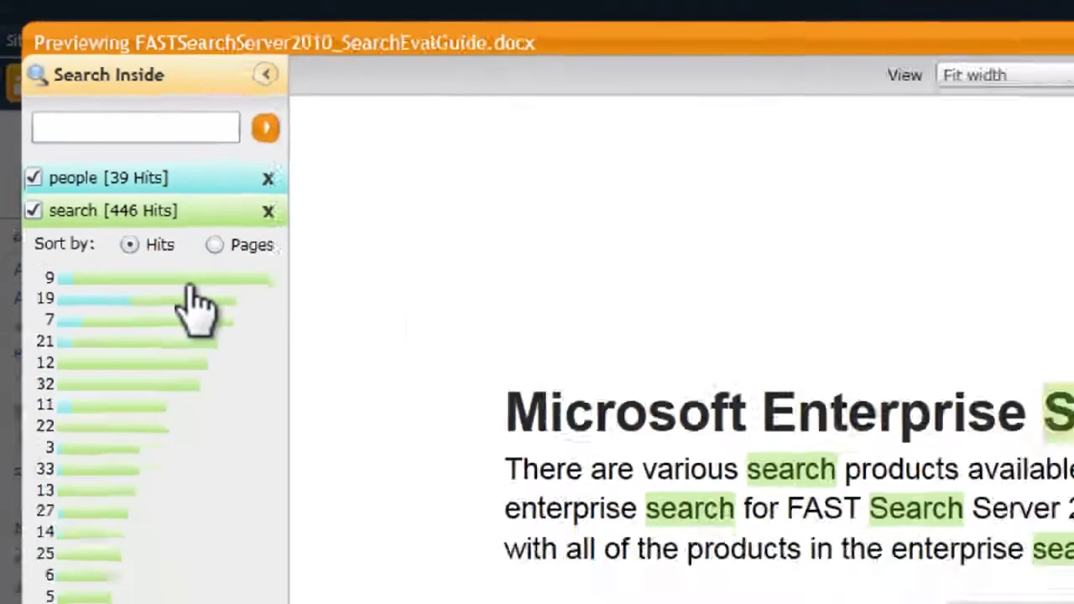
Go to page 19 from the hit list, add it to the research notebook, and close the preview.
left_click(241, 361)
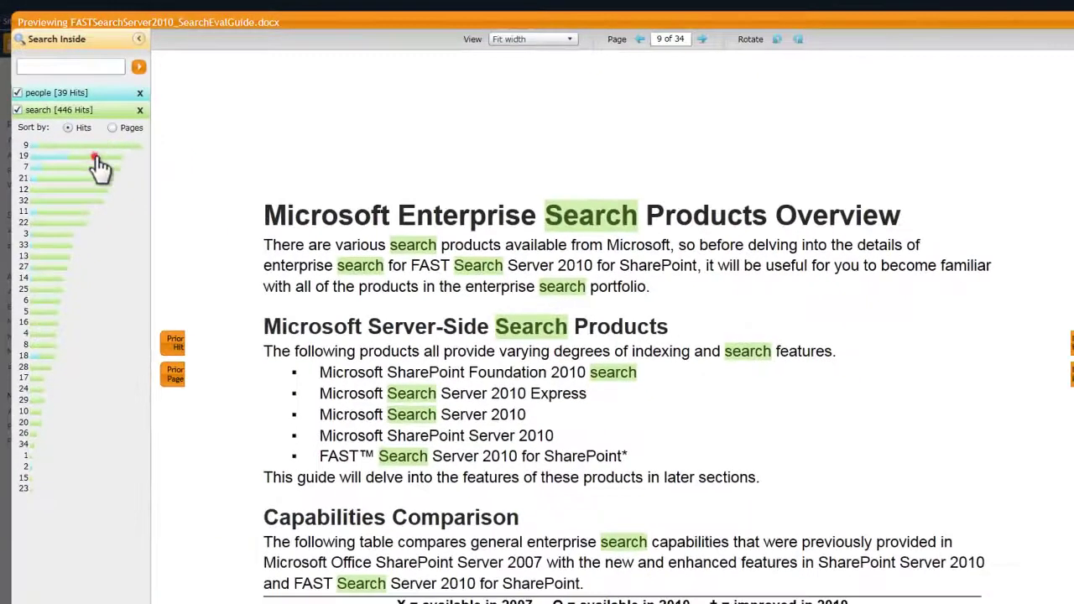
left_click(97, 160)
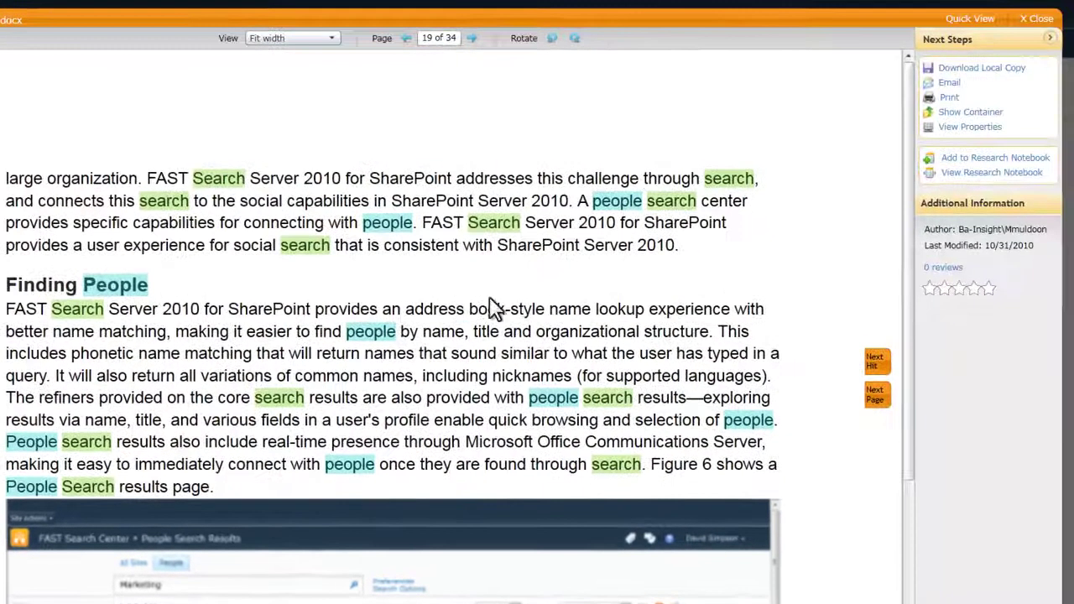
left_click(995, 159)
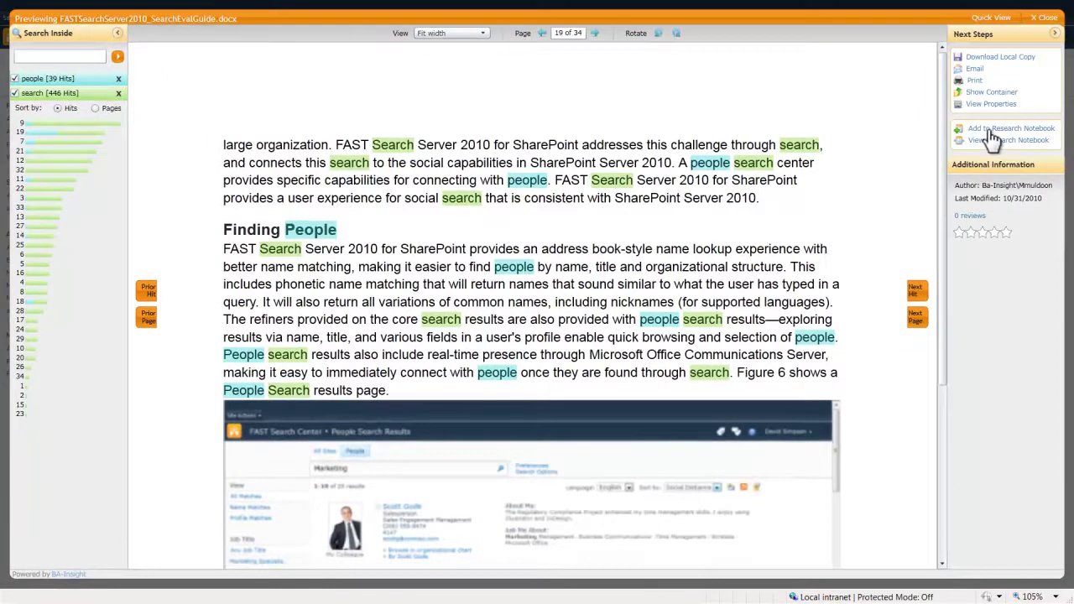
left_click(1042, 19)
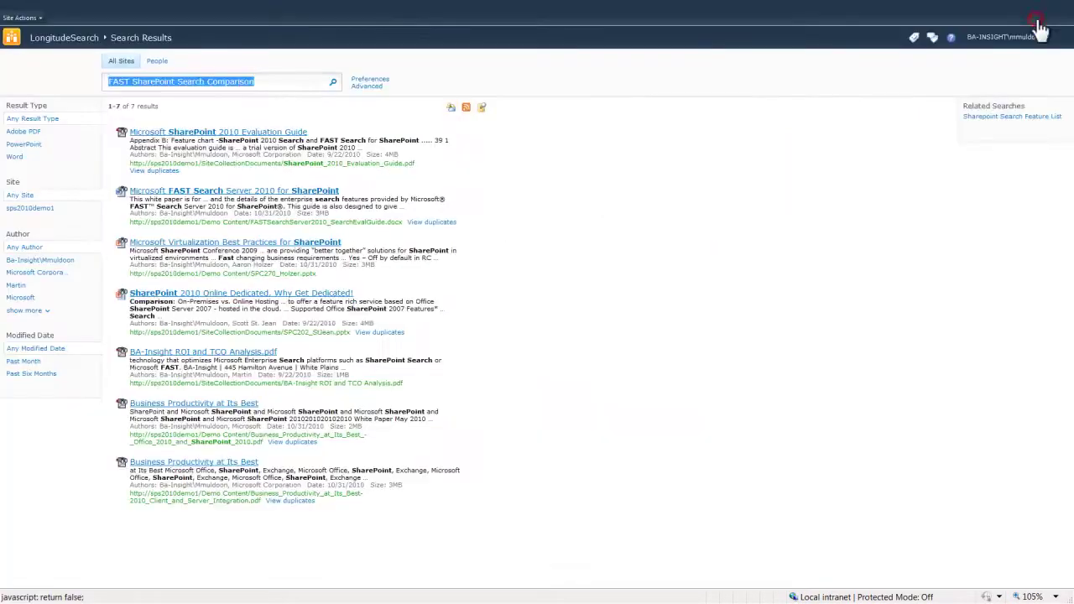
Replace the site search query with "search interface" and run the search.
left_click(275, 82)
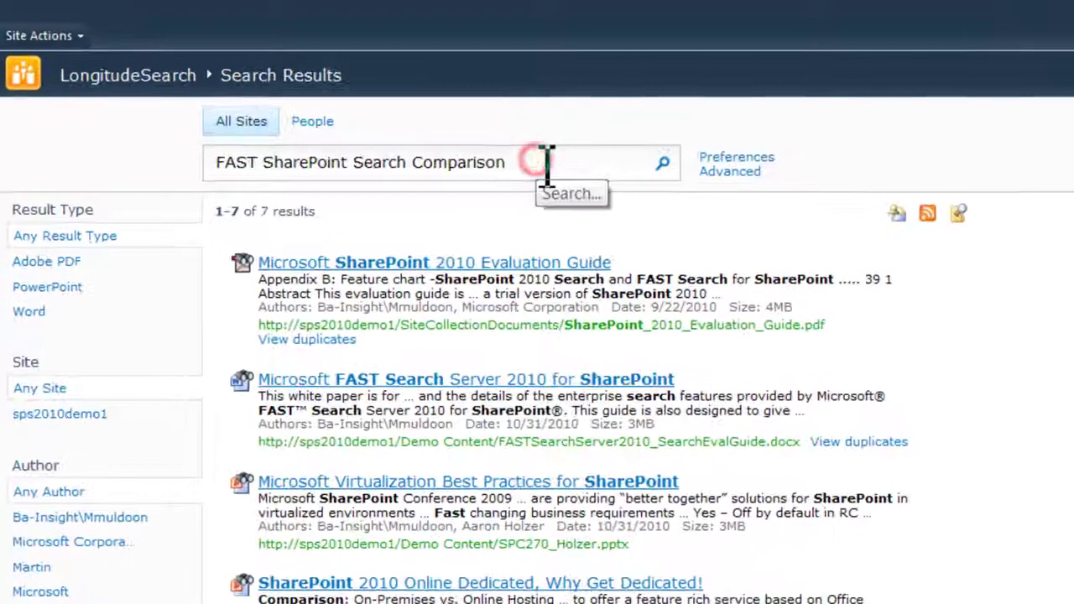
left_click_drag(546, 162, 118, 141)
type("s")
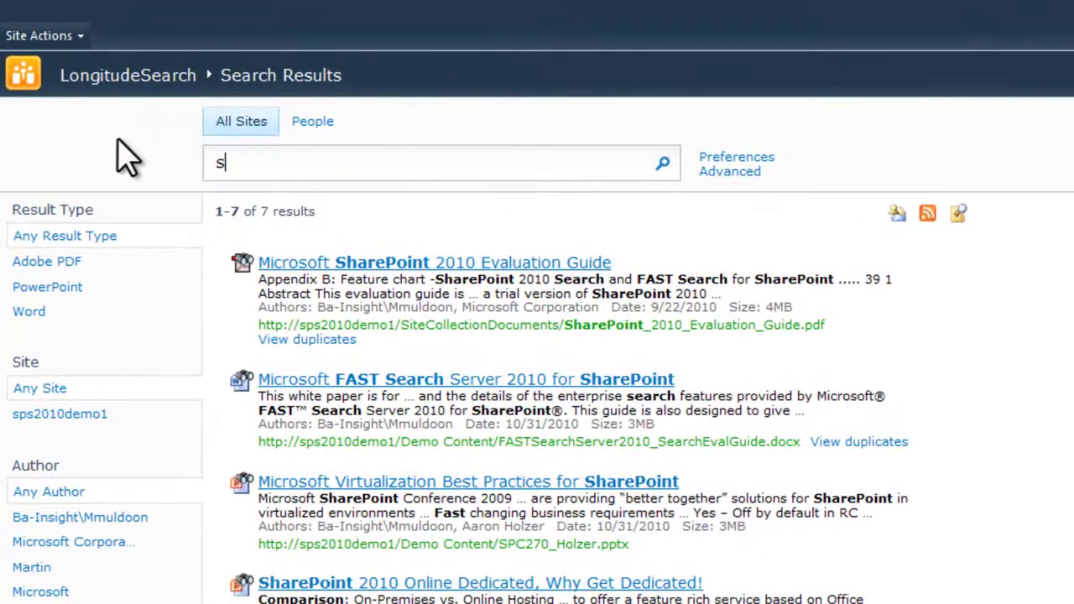
type("earch interface")
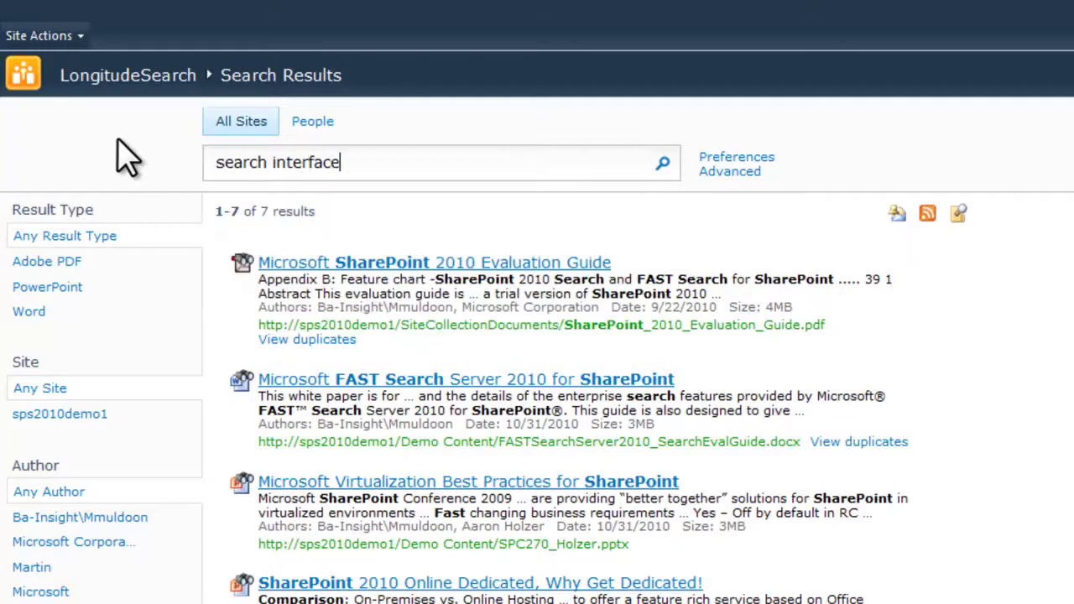
key("Return")
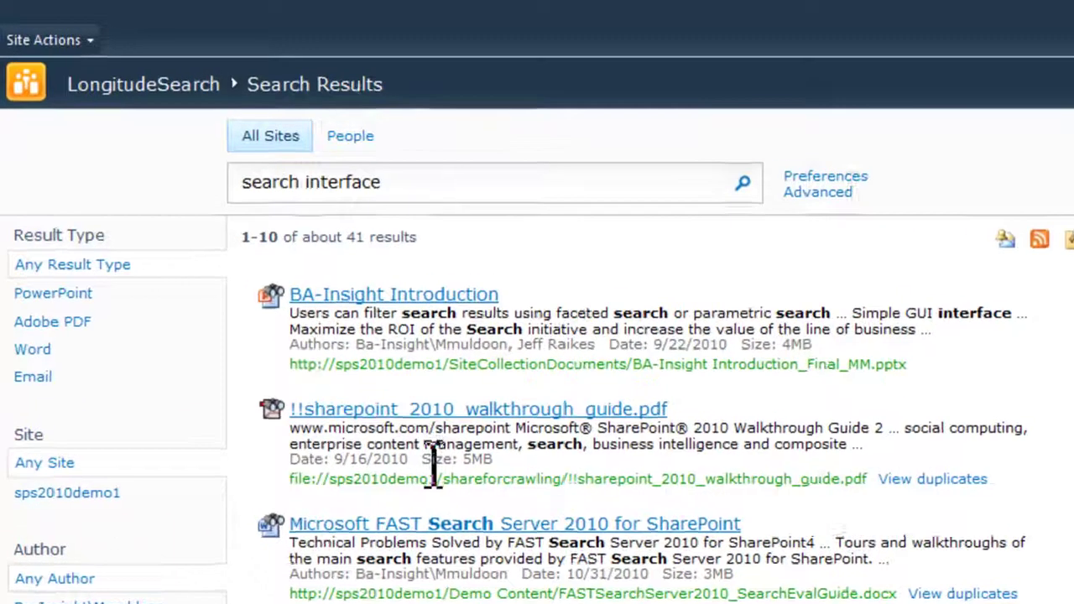
Open the preview of !!sharepoint_2010_walkthrough_guide.pdf from the search results.
left_click_drag(380, 409, 452, 413)
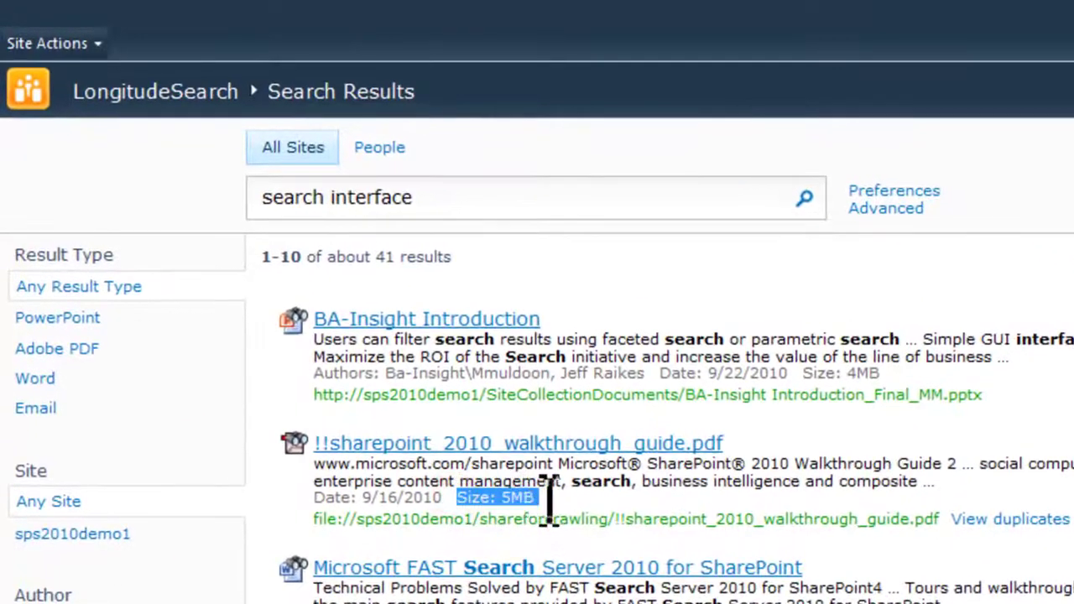
left_click(501, 470)
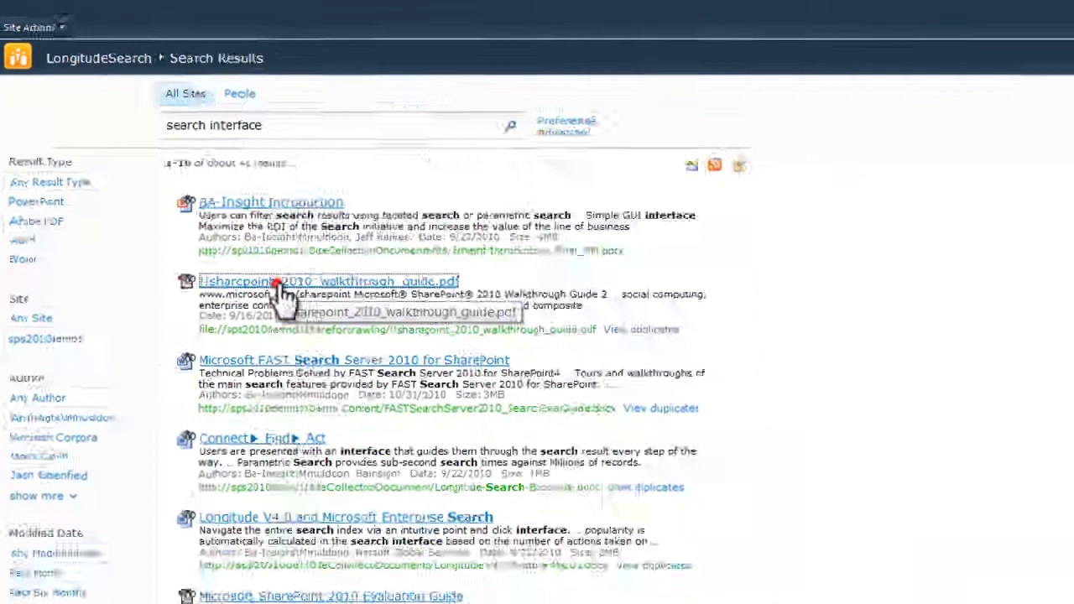
mouse_move(439, 444)
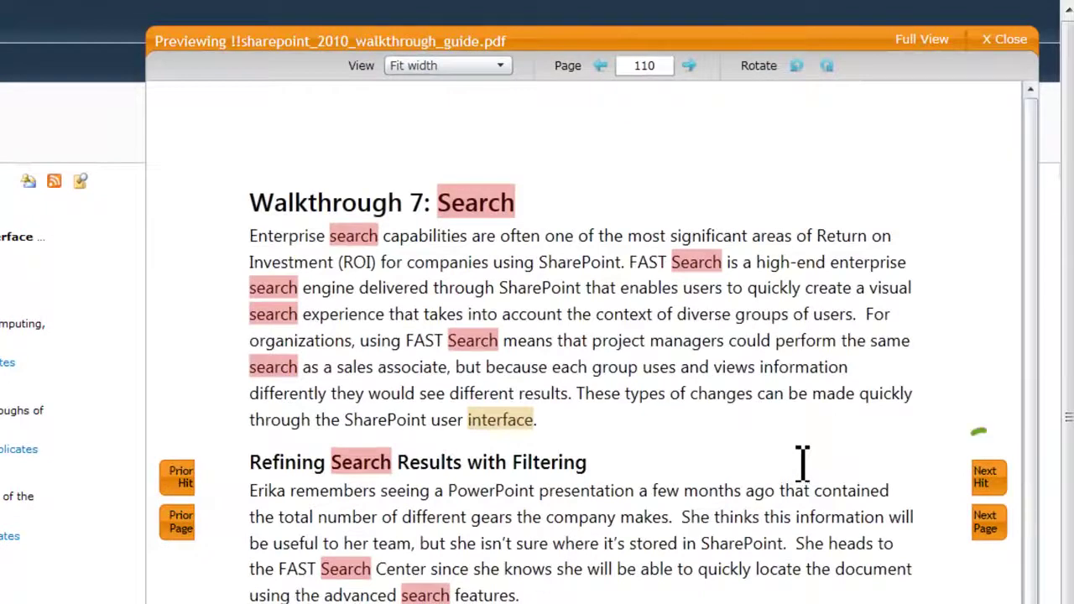
Move through the guide's search hits in full view and add pages 106 and 107 to the research notebook.
left_click(986, 472)
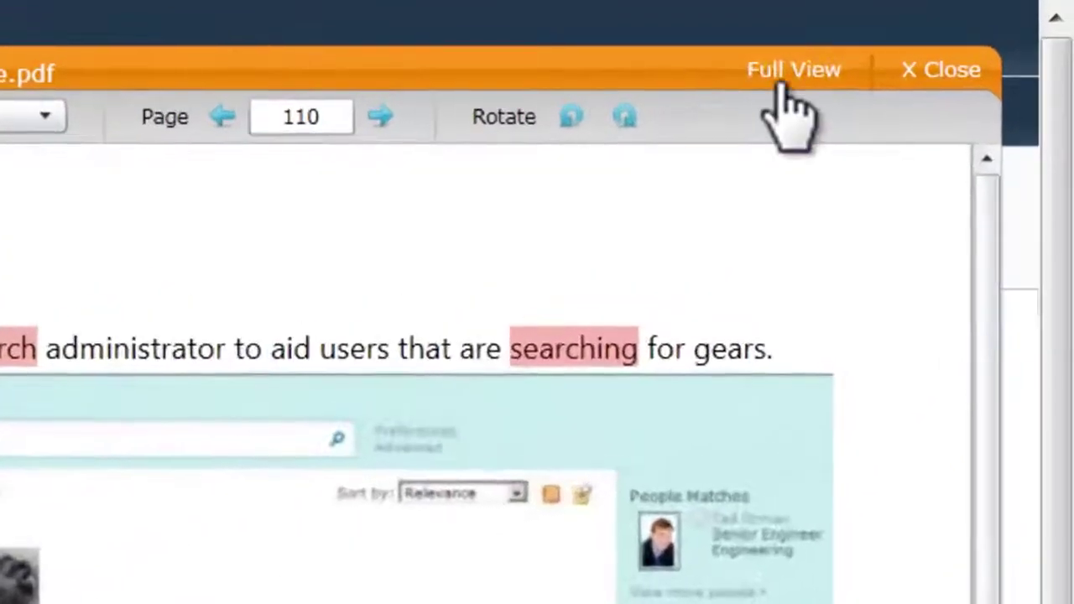
left_click(908, 39)
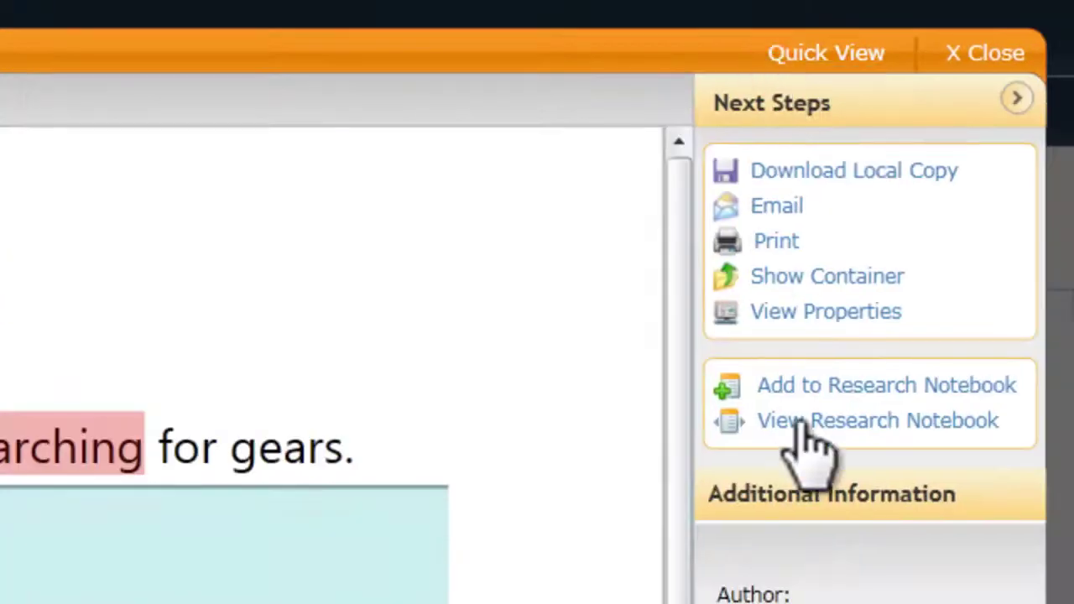
left_click(804, 369)
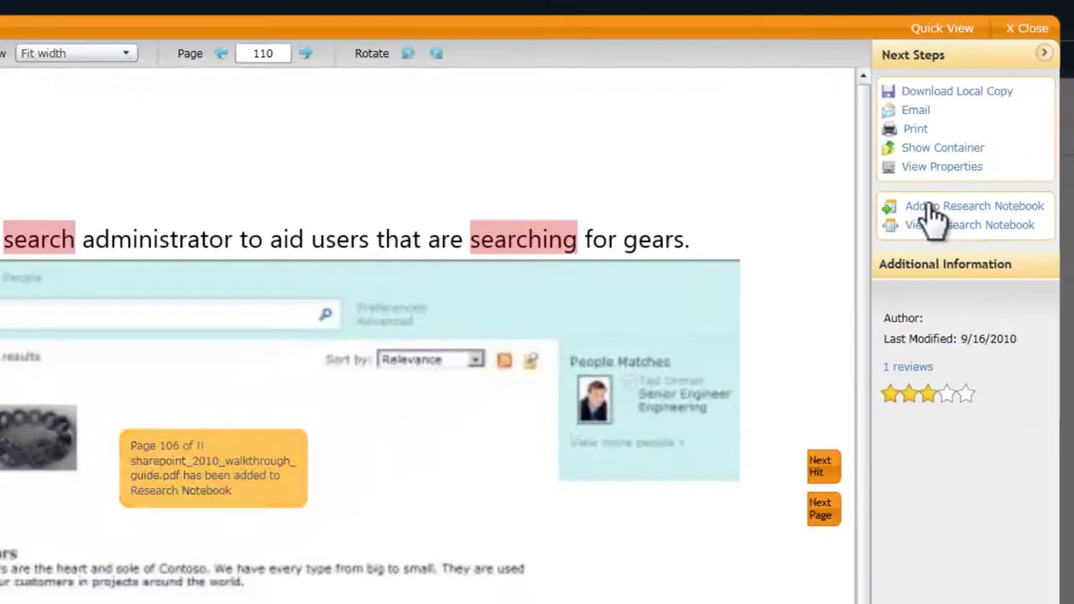
left_click(827, 467)
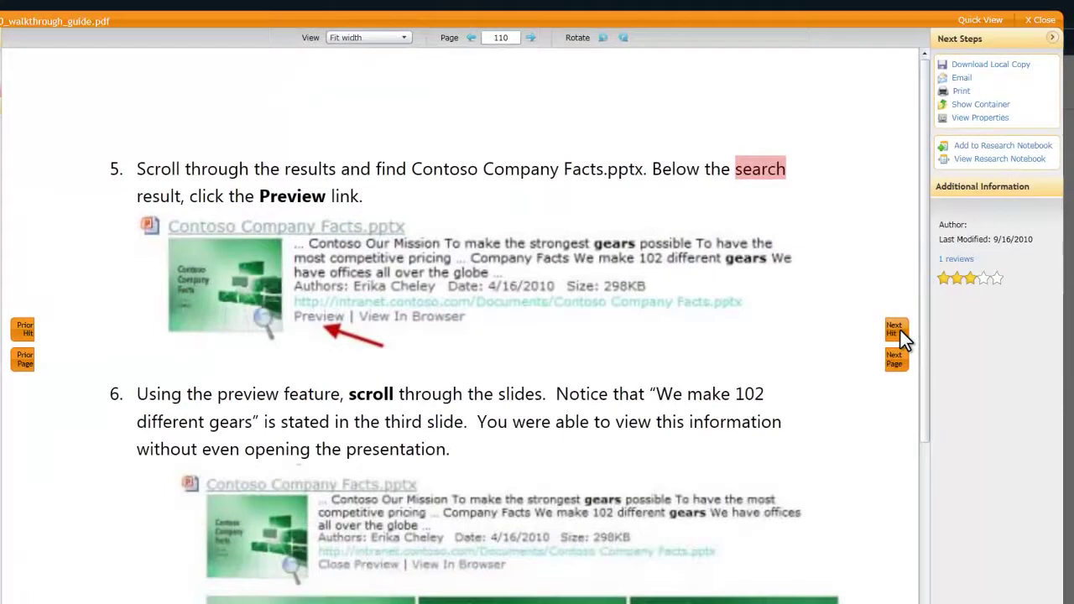
left_click(987, 146)
View the research notebook and move the page 107 entry ahead of the page 106 entry.
left_click(988, 159)
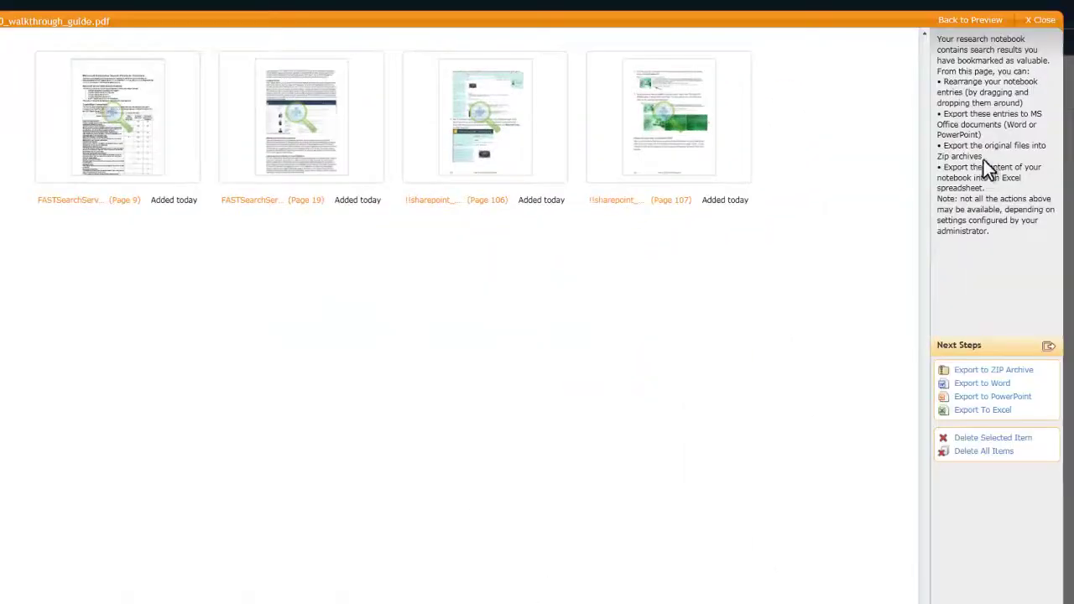
left_click_drag(694, 134, 483, 128)
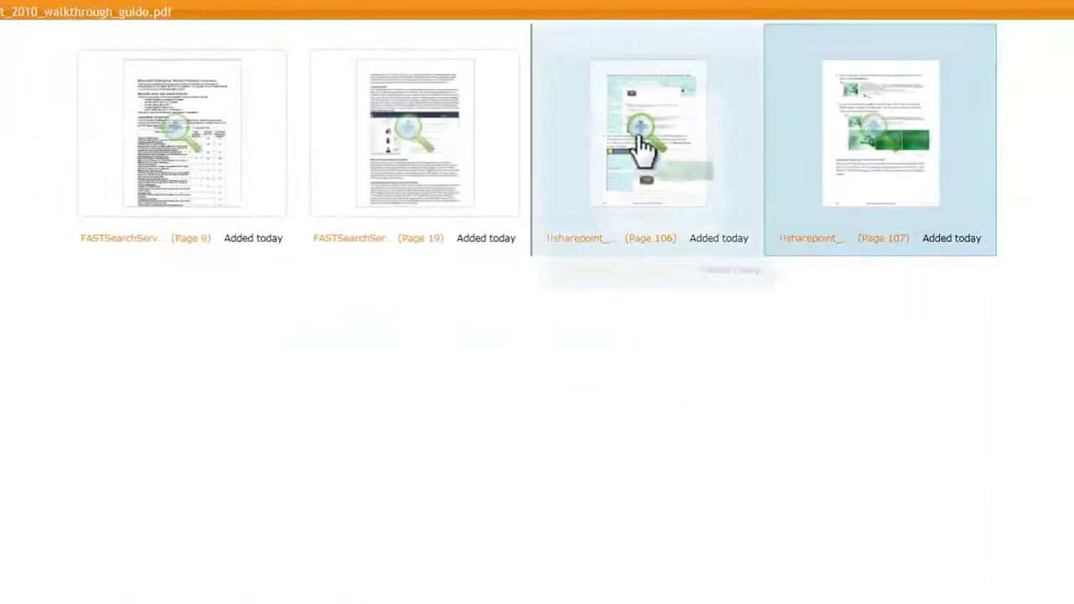
left_click_drag(642, 147, 549, 143)
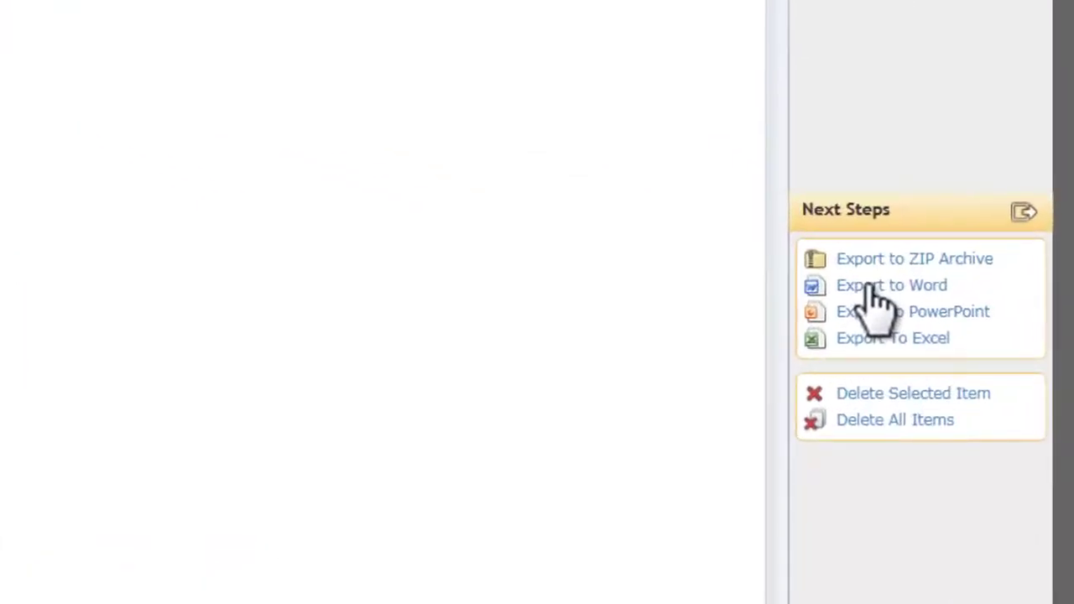
Export the research notebook to Word, save it on the Desktop as test2, and close the notebook.
left_click(873, 287)
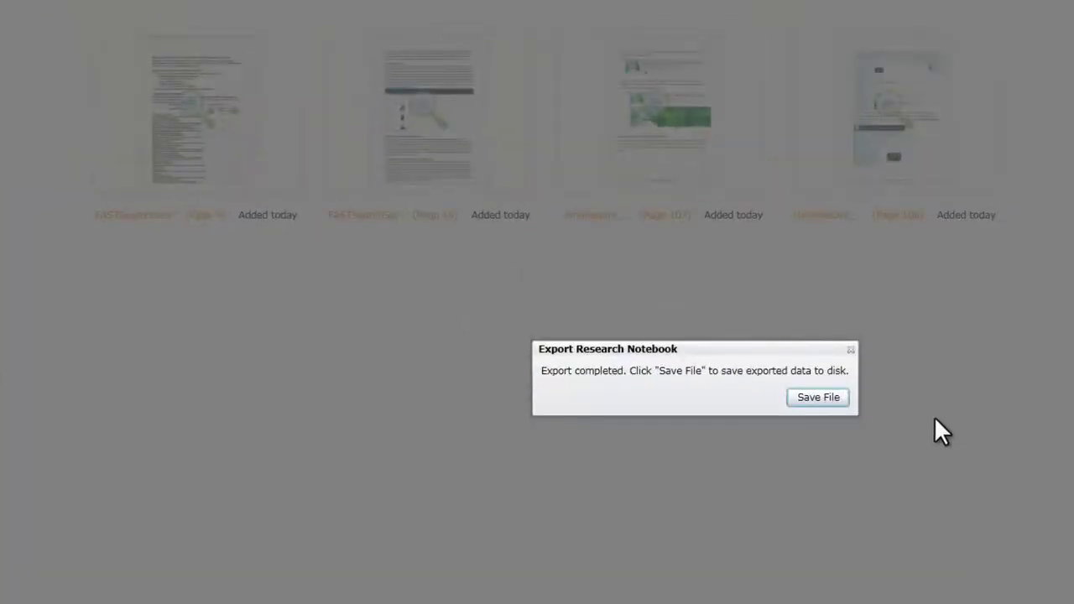
left_click(818, 398)
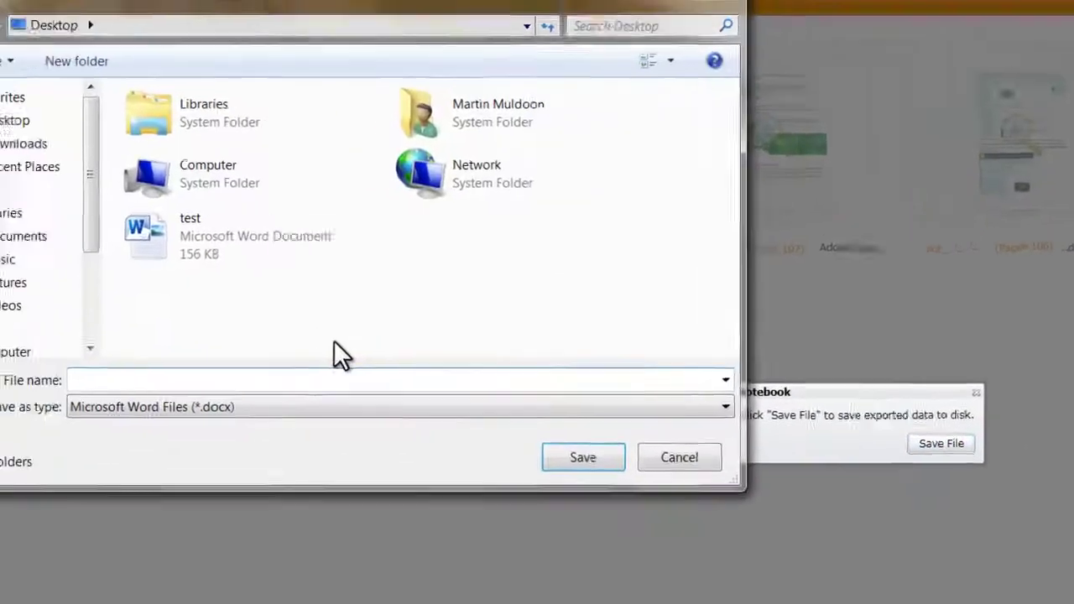
type("te")
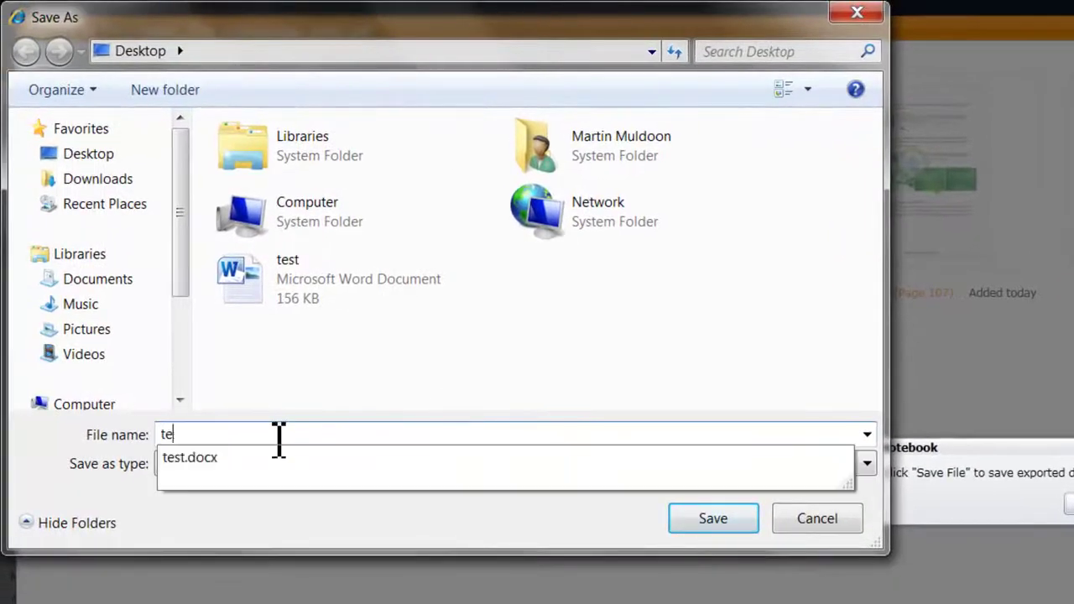
type("st2")
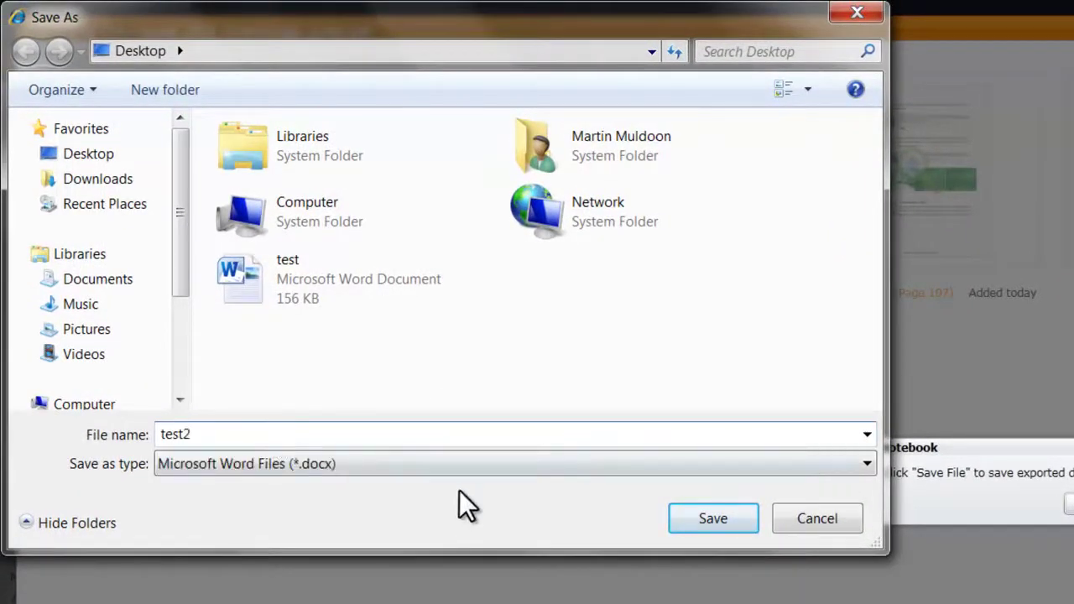
left_click(712, 519)
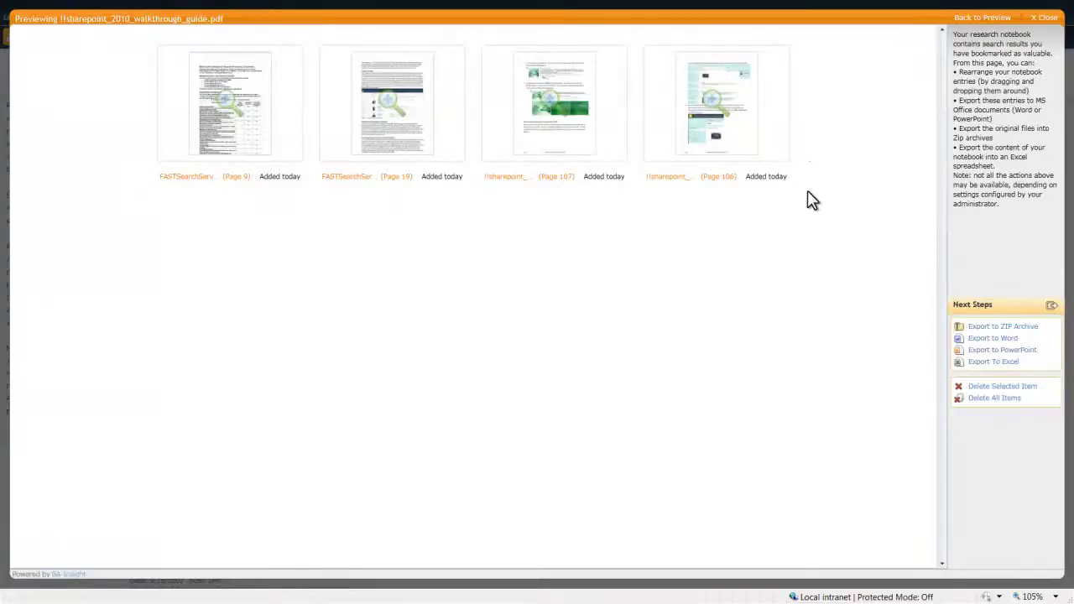
left_click(1040, 26)
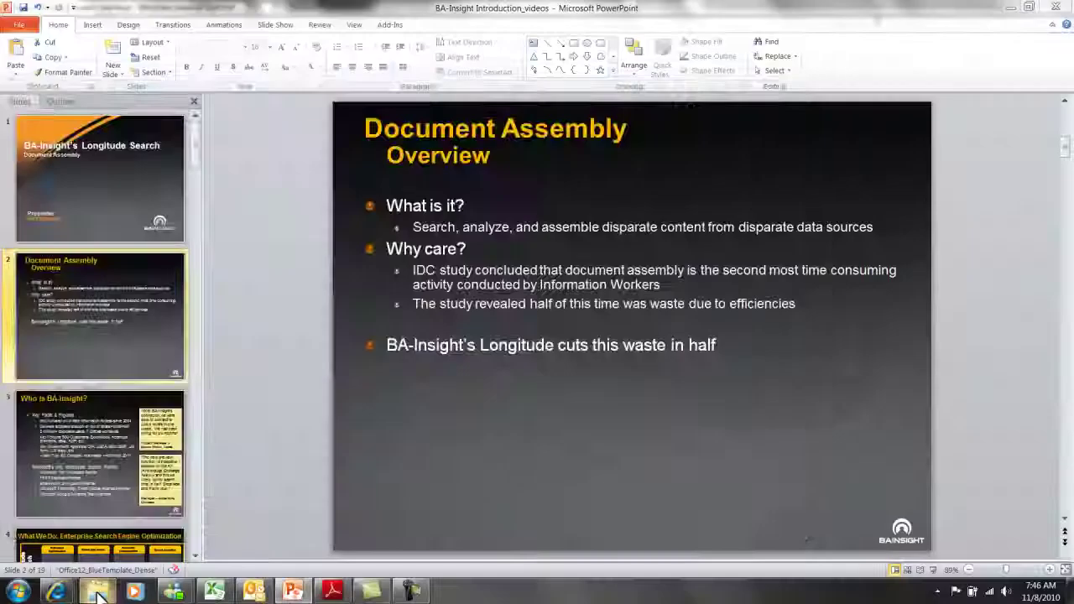
Open the exported test2 Word document from the Desktop folder in the file explorer.
left_click(98, 592)
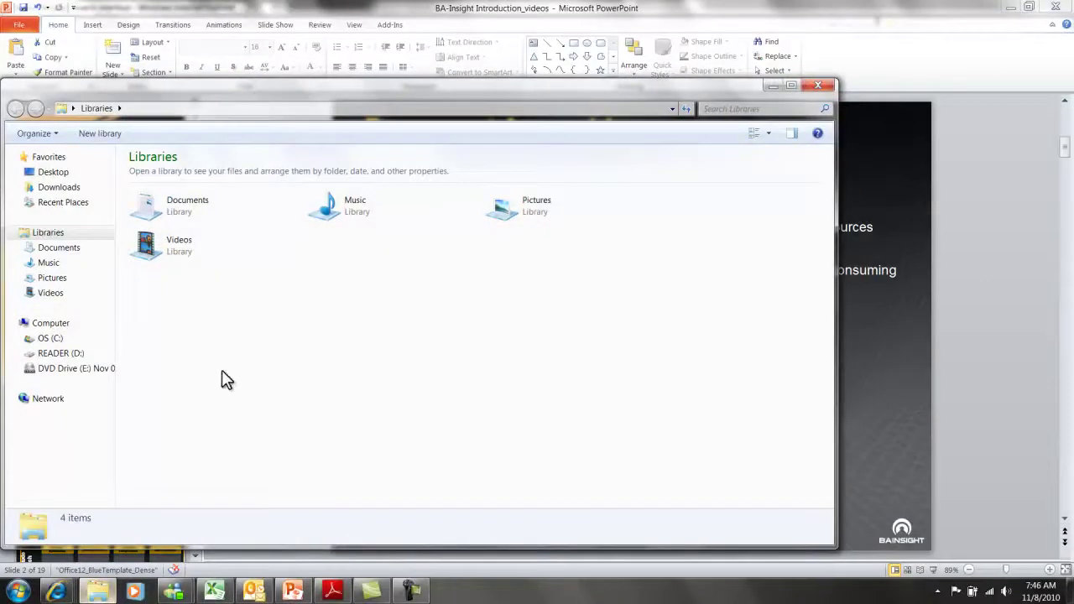
left_click(52, 173)
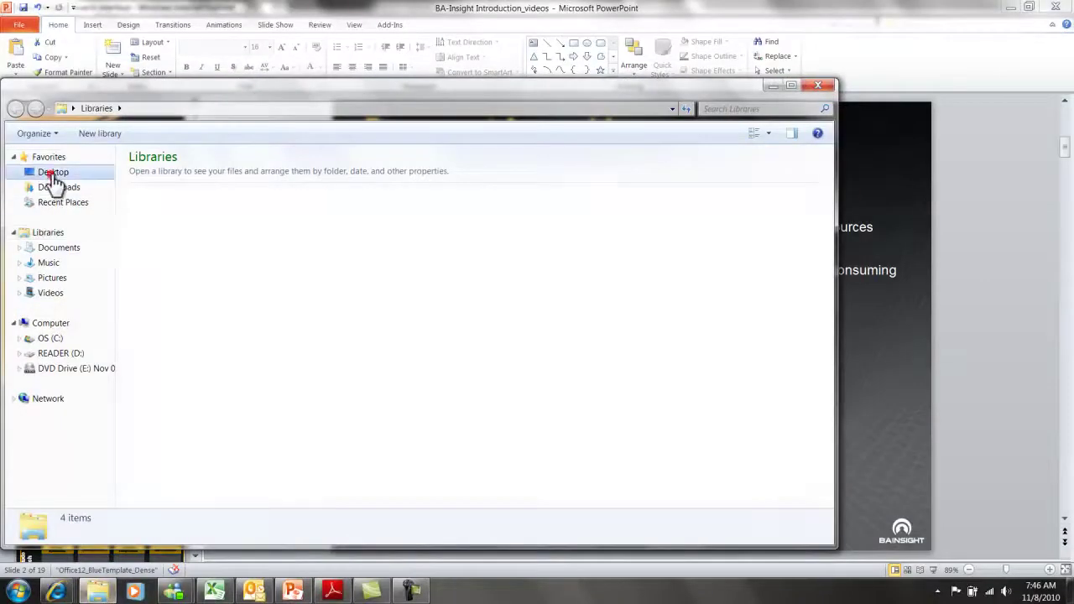
left_click(335, 370)
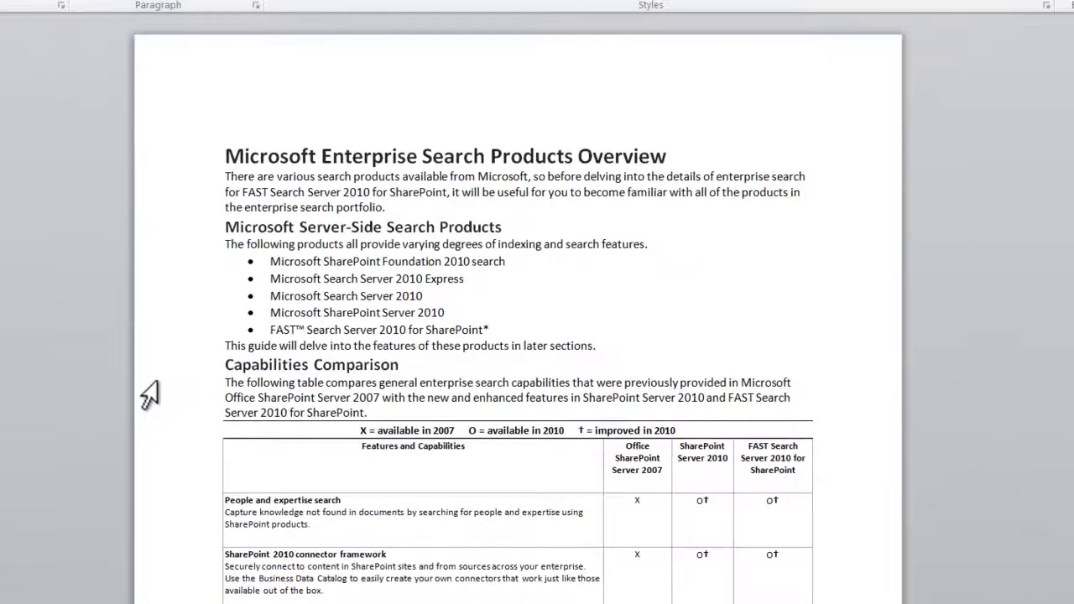
Review the assembled pages of the exported document, checking the content, figures and source references from each collected page.
scroll(518, 319, "down", 15)
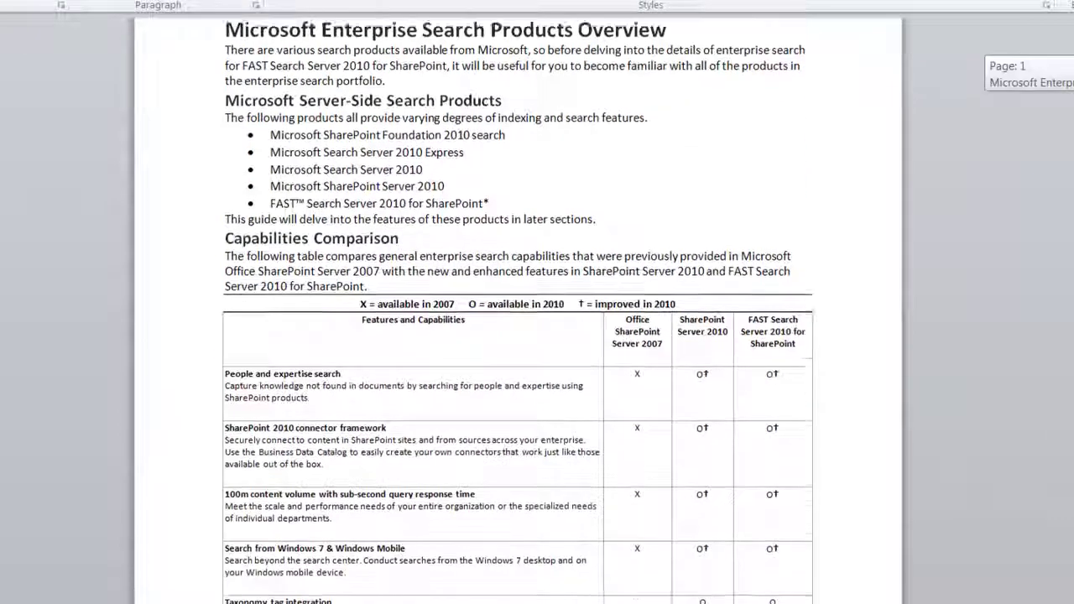
scroll(518, 319, "down", 12)
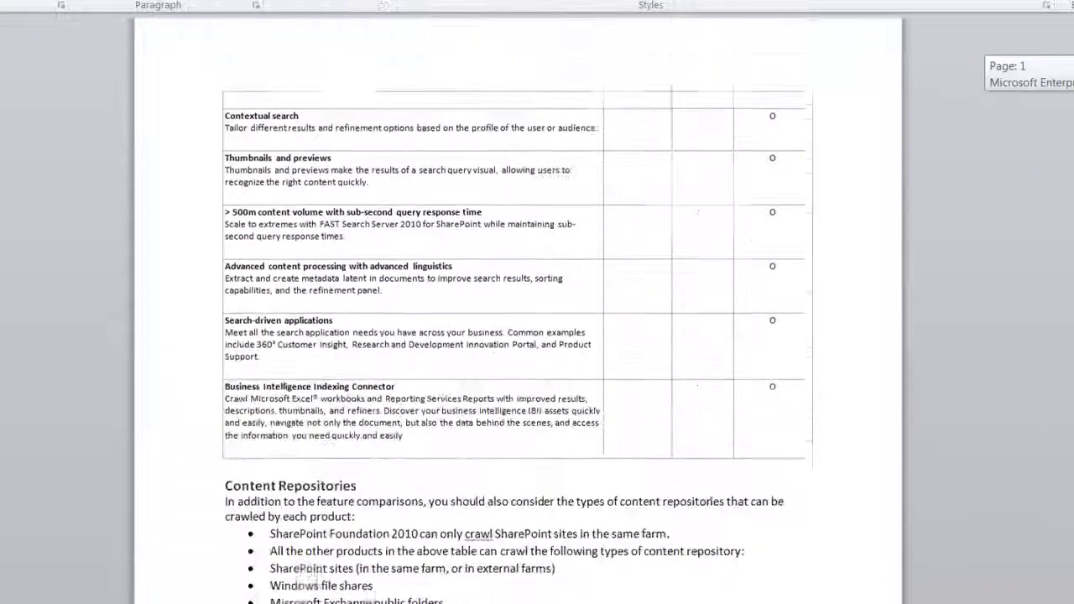
scroll(518, 319, "down", 15)
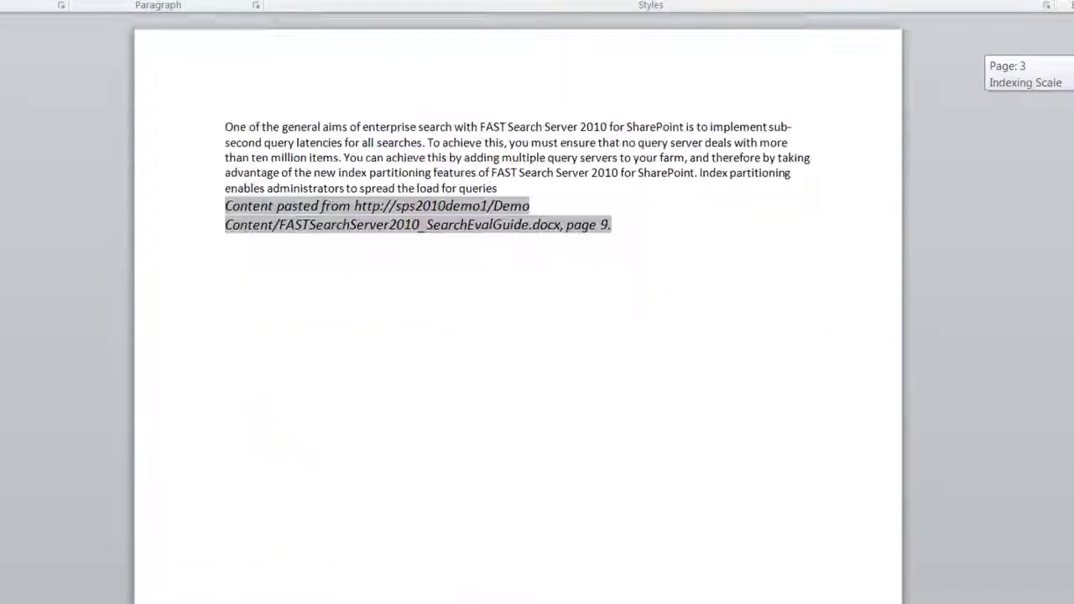
scroll(518, 318, "down", 15)
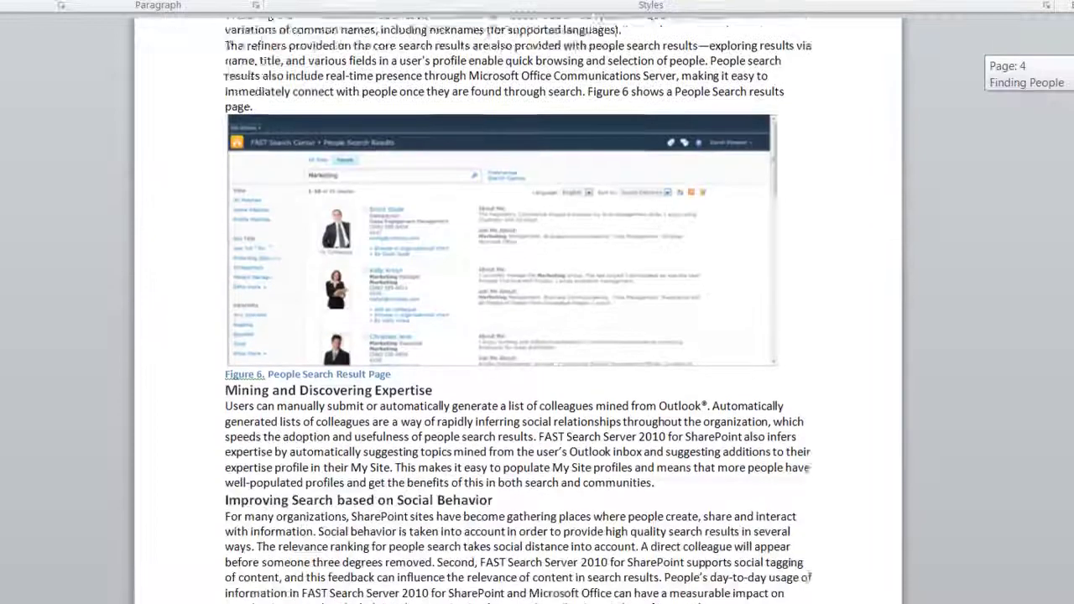
scroll(518, 319, "down", 15)
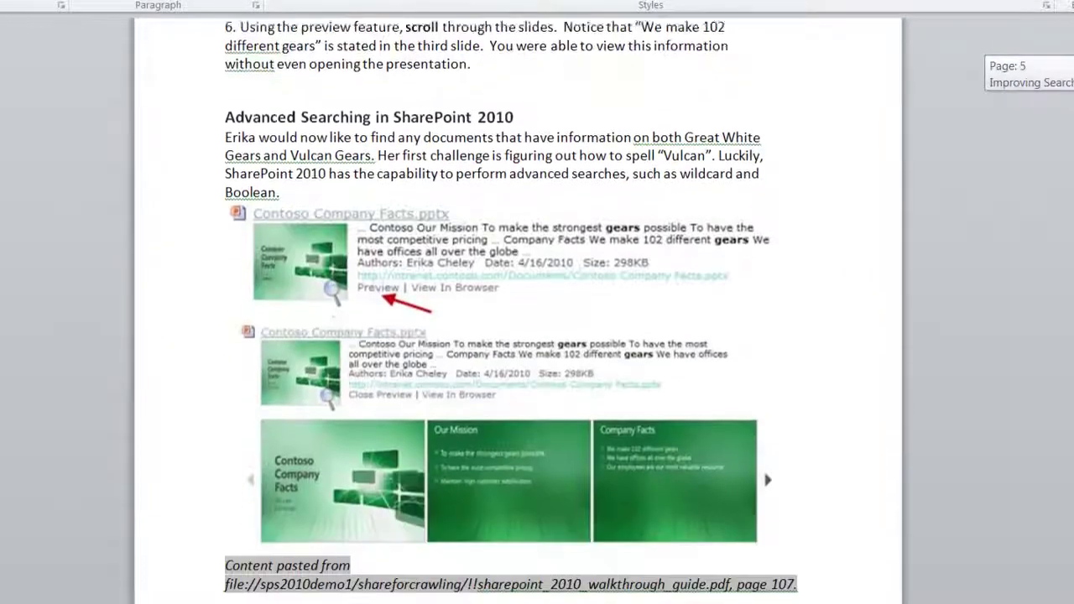
scroll(518, 319, "down", 15)
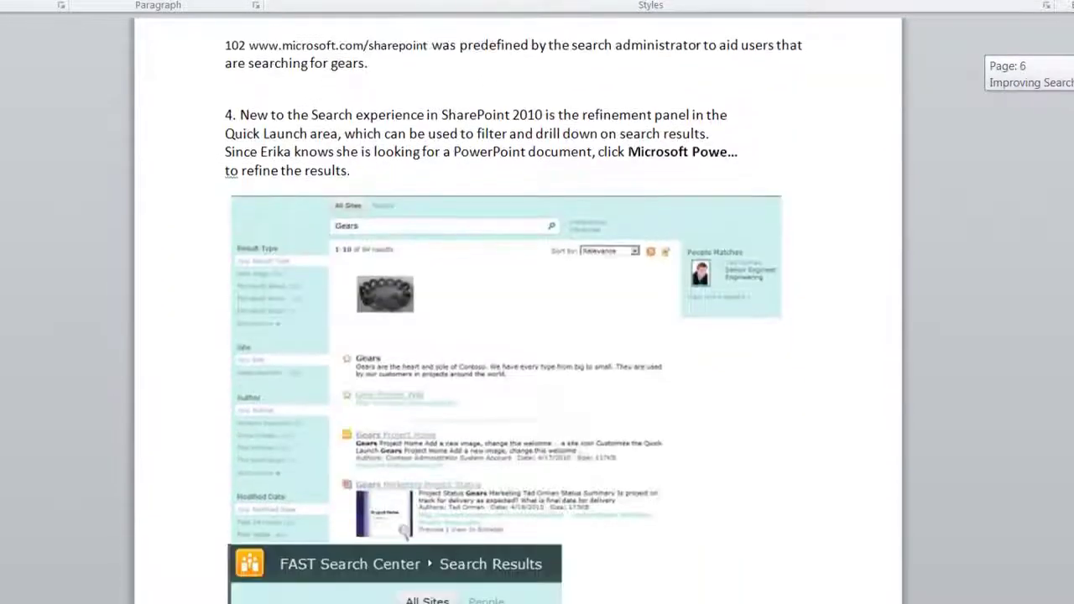